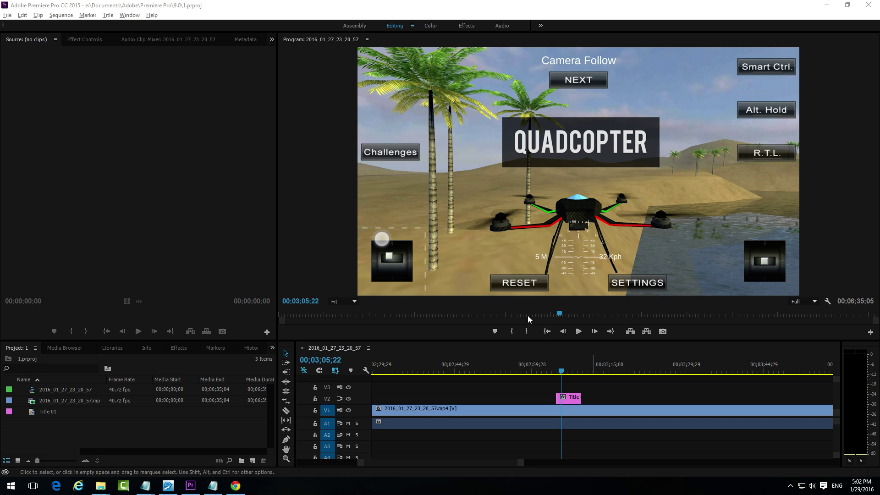
- Preview the existing title playing over the drone sequence, then stop playback
click(548, 367)
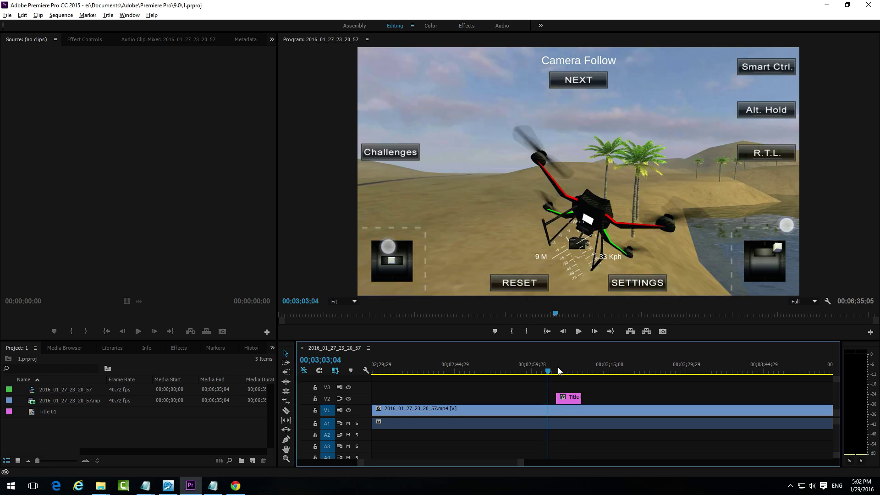
click(578, 331)
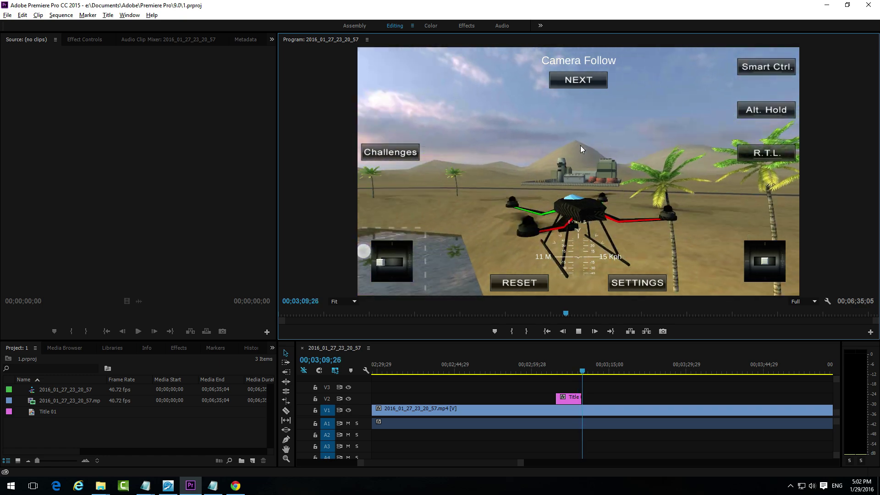
click(579, 332)
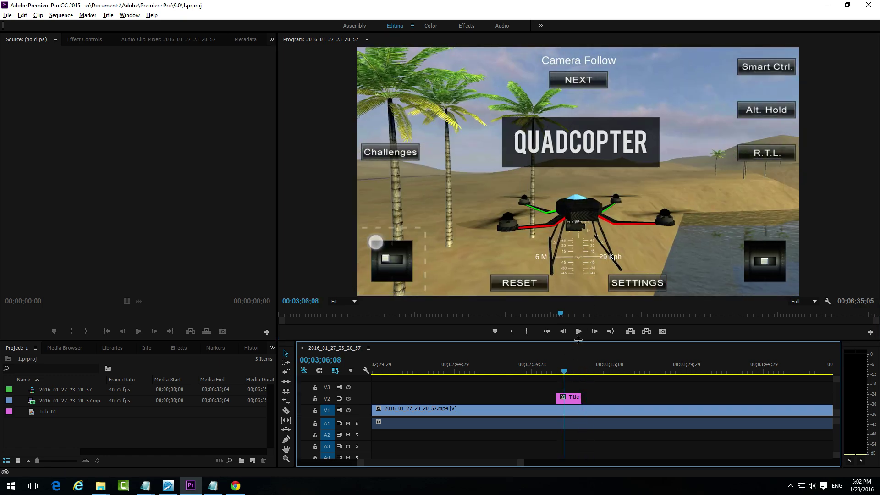
click(579, 331)
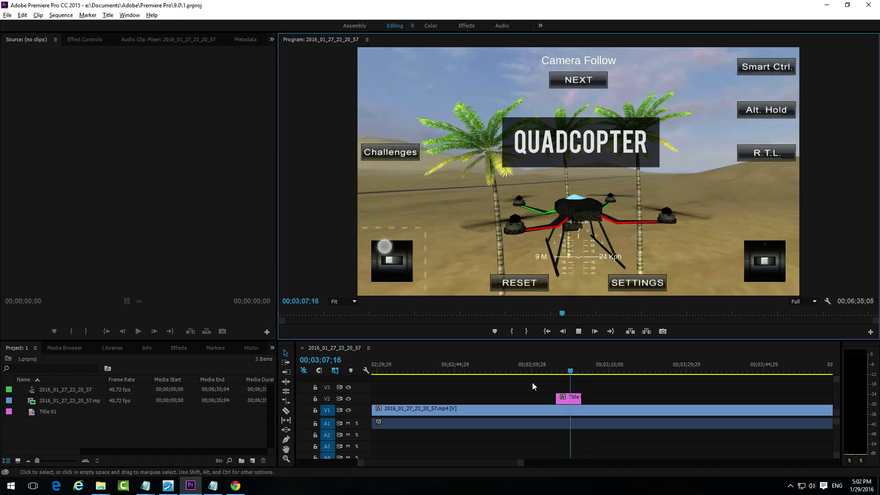
click(578, 331)
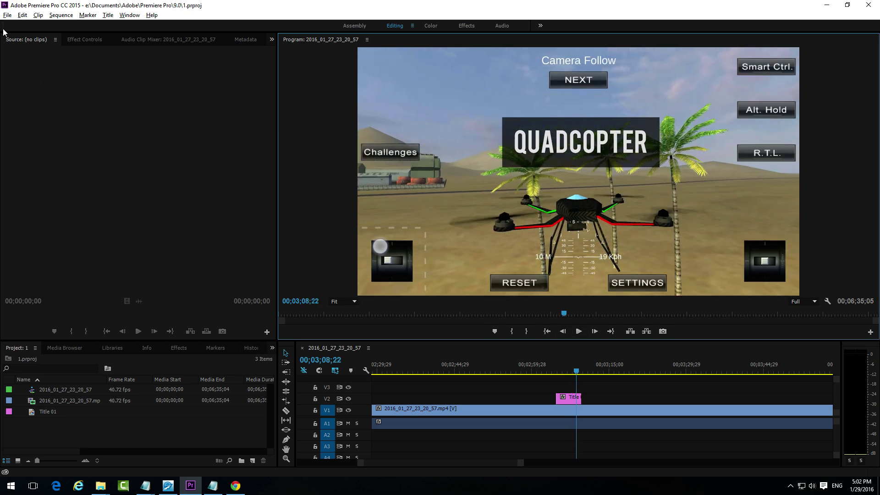
- Start a new untitled project from File > New > Project with default settings
click(7, 15)
mouse_move(32, 26)
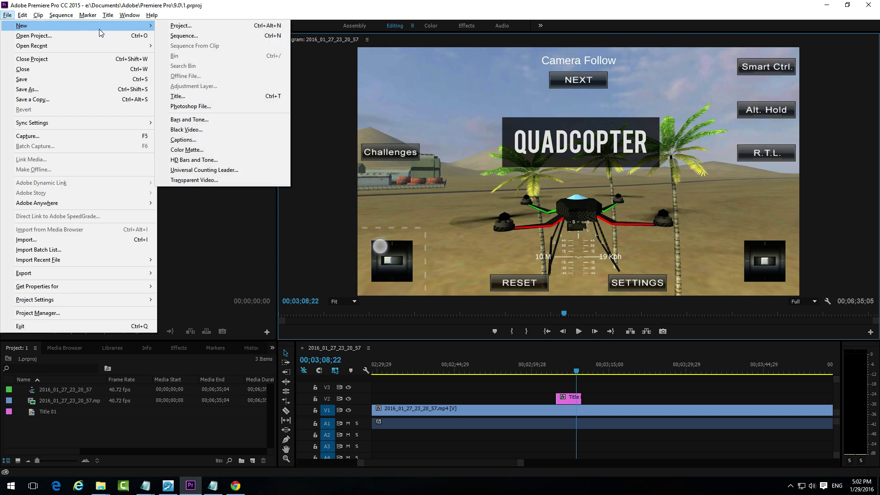
click(189, 26)
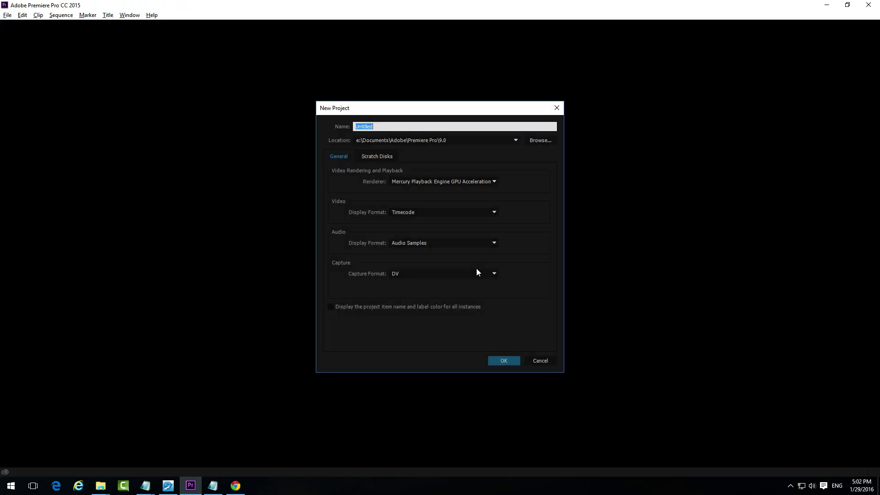
click(511, 360)
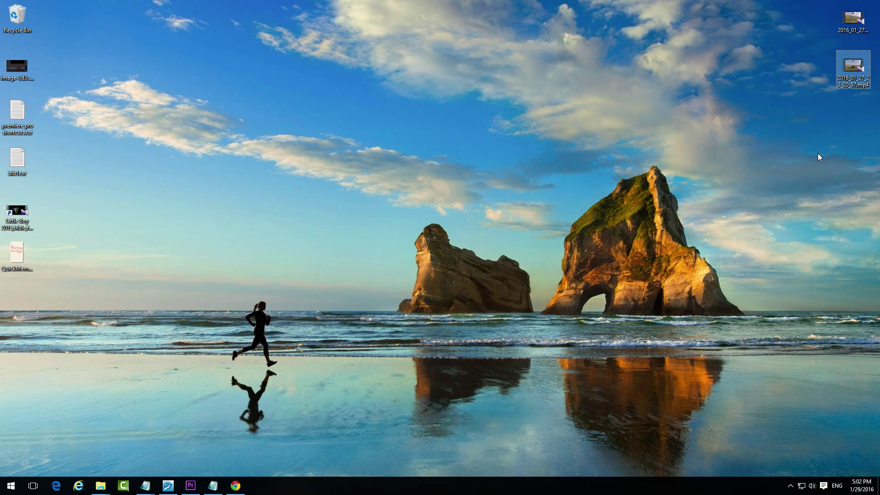
- Bring the drone mp4 from the desktop into the new project's timeline
drag(538, 178, 294, 347)
drag(198, 460, 389, 412)
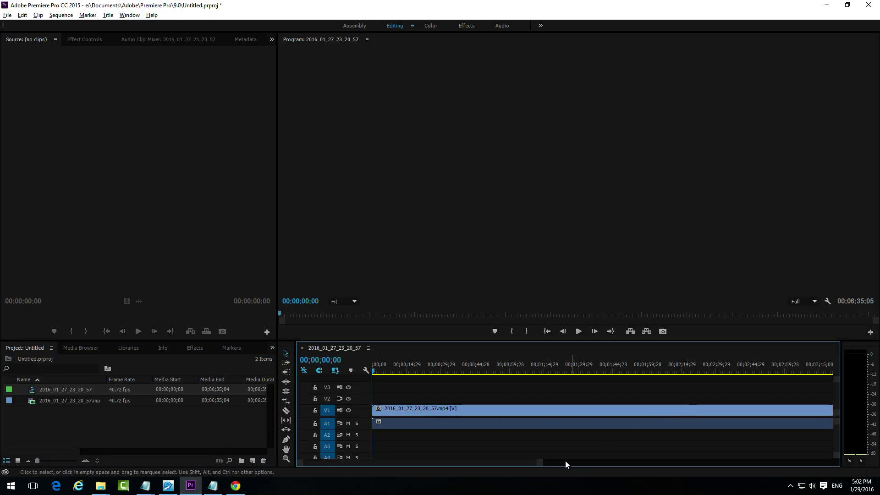
drag(541, 463, 658, 471)
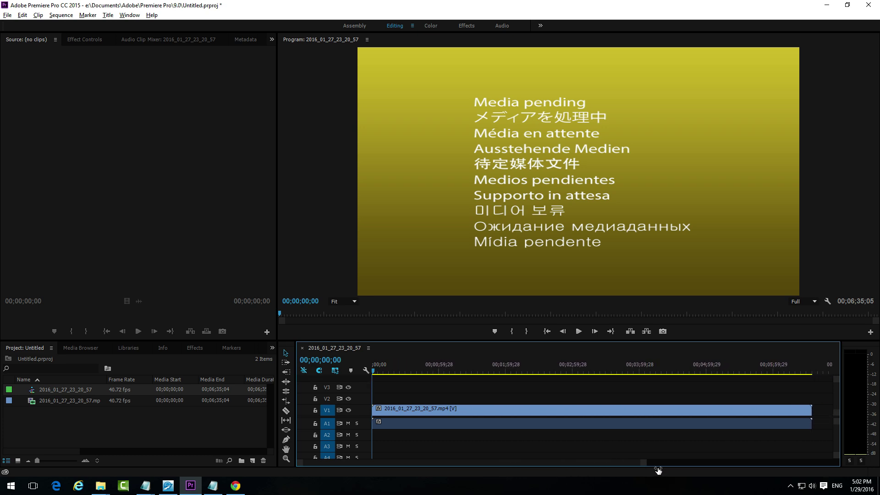
- Cue the playhead to the frame at 00;03;26;11
click(612, 369)
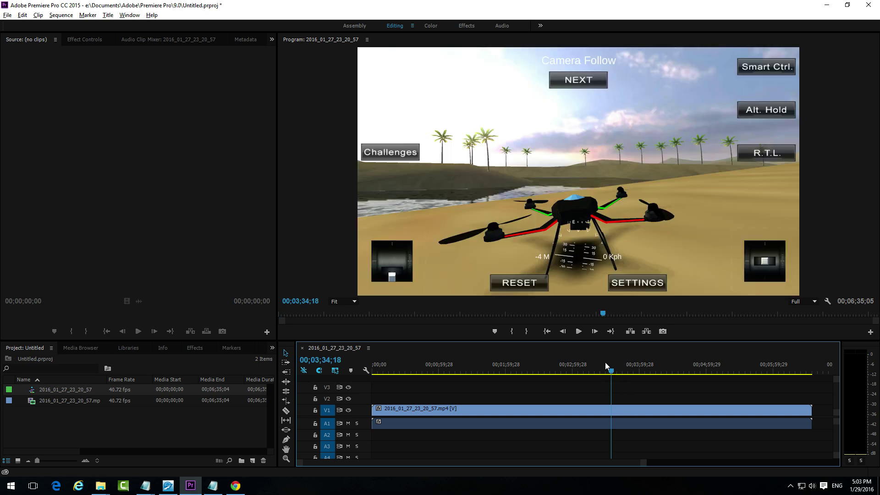
click(595, 367)
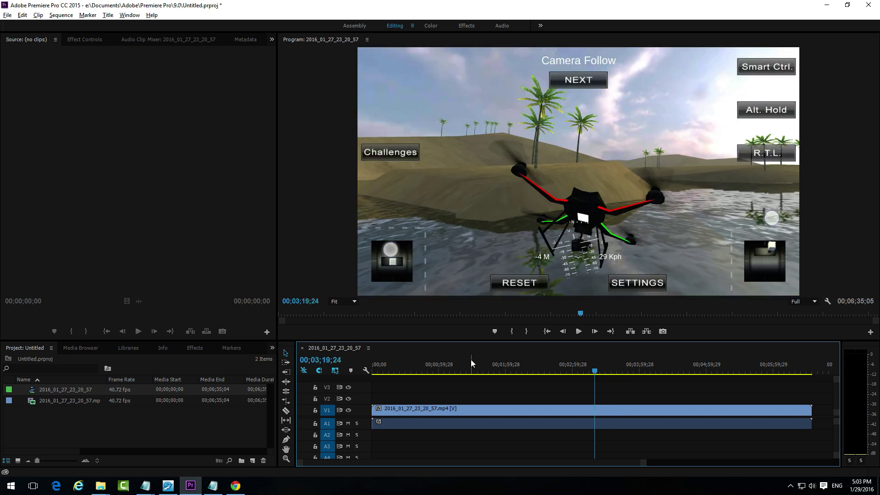
click(602, 369)
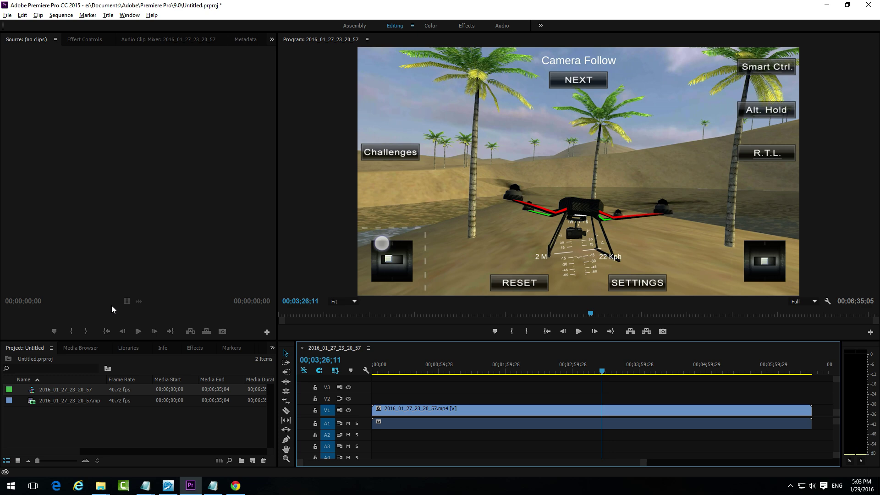
- Create a new title, Title 01, with the default title settings
key(ctrl+t)
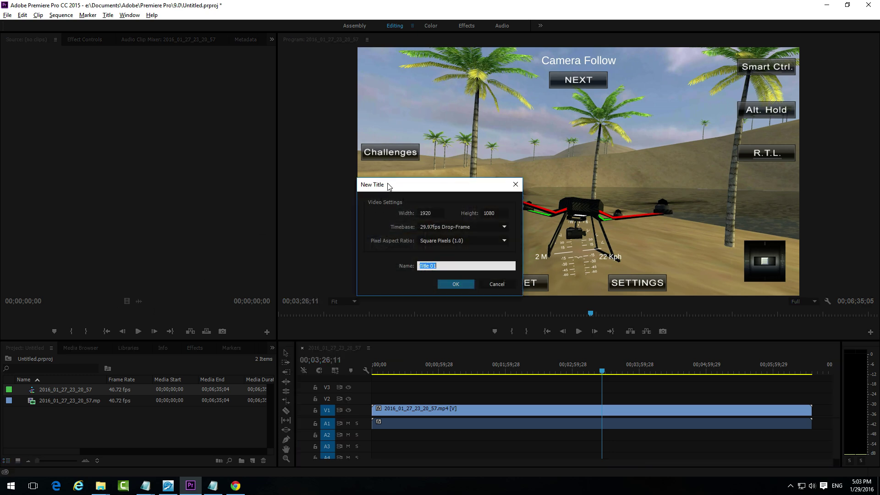
click(448, 282)
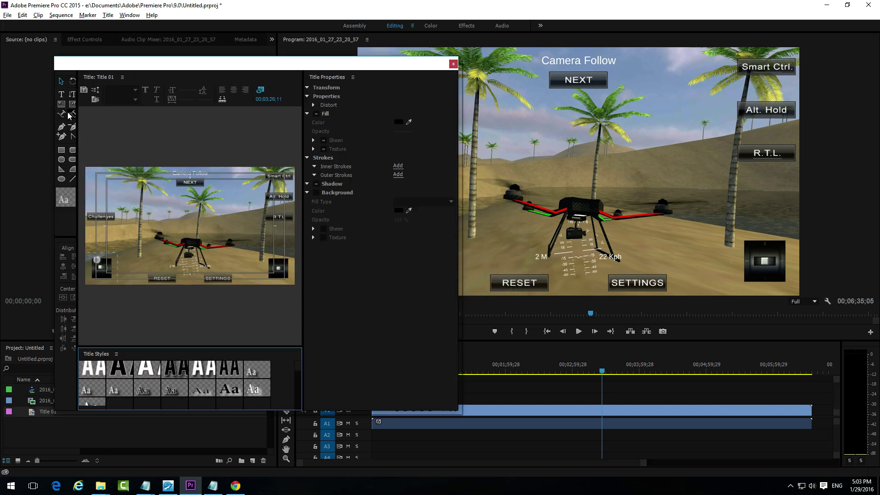
drag(83, 69, 111, 79)
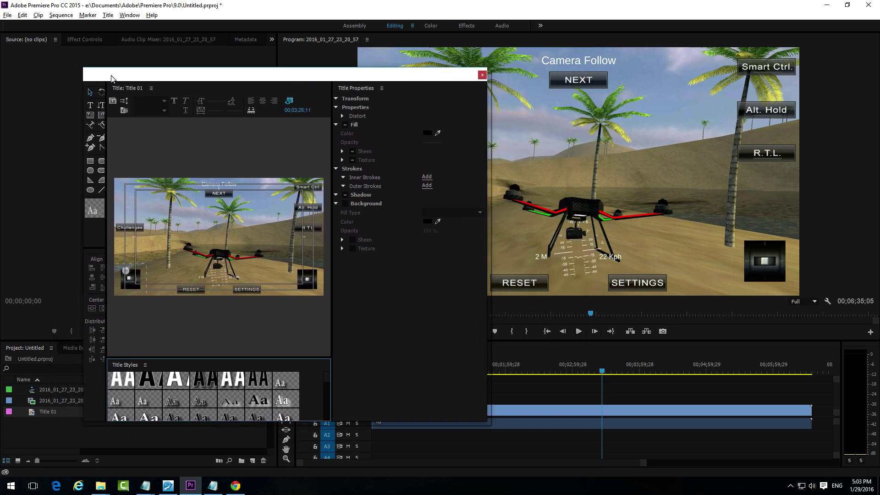
- Type the text 'quadcopter' onto the title frame
click(89, 108)
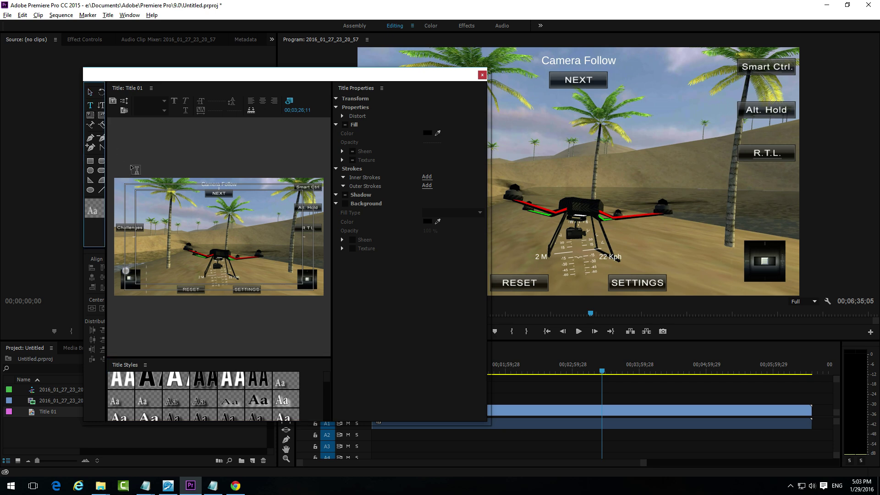
click(168, 223)
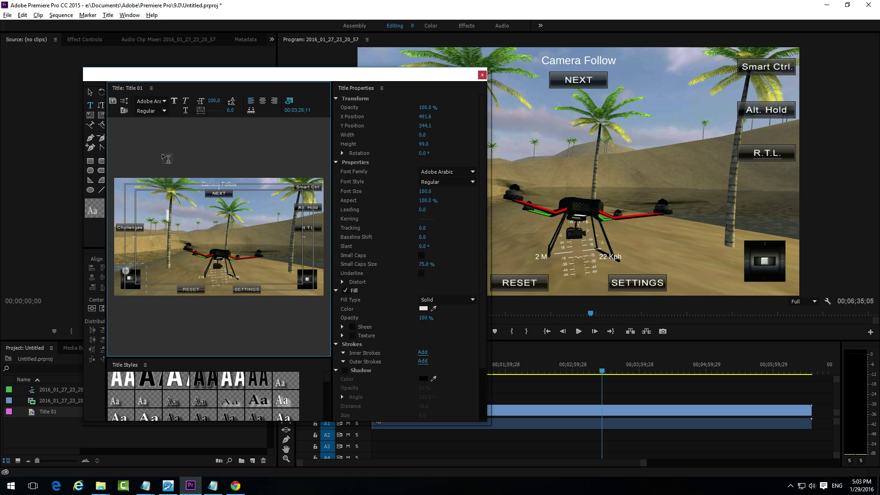
text(quadcopter)
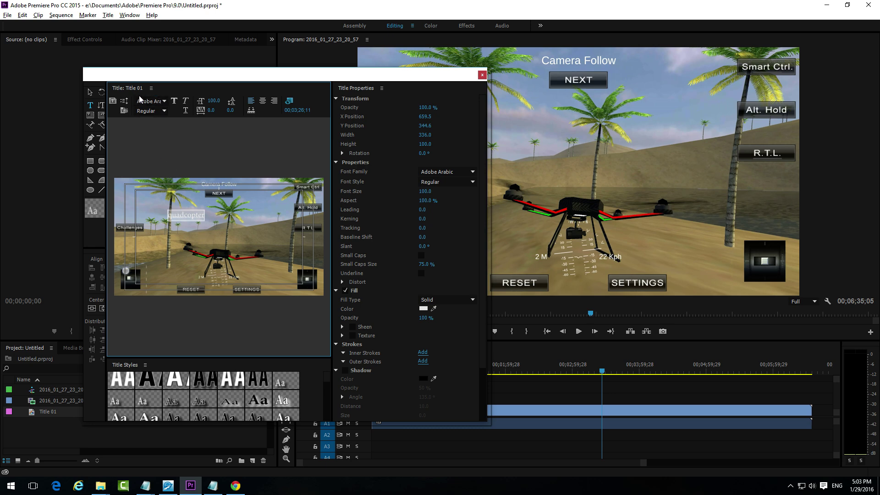
- Set the text to Bebas at size 65 and move it lower and right
click(164, 102)
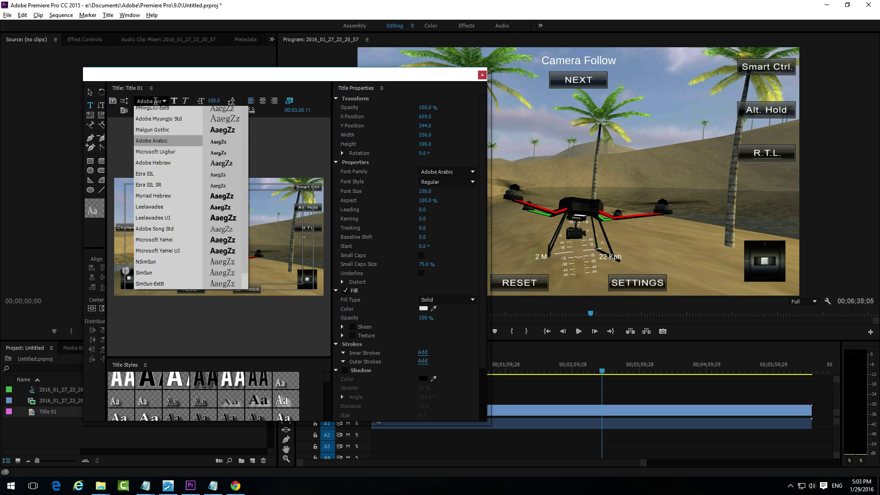
scroll(156, 119, down, 5)
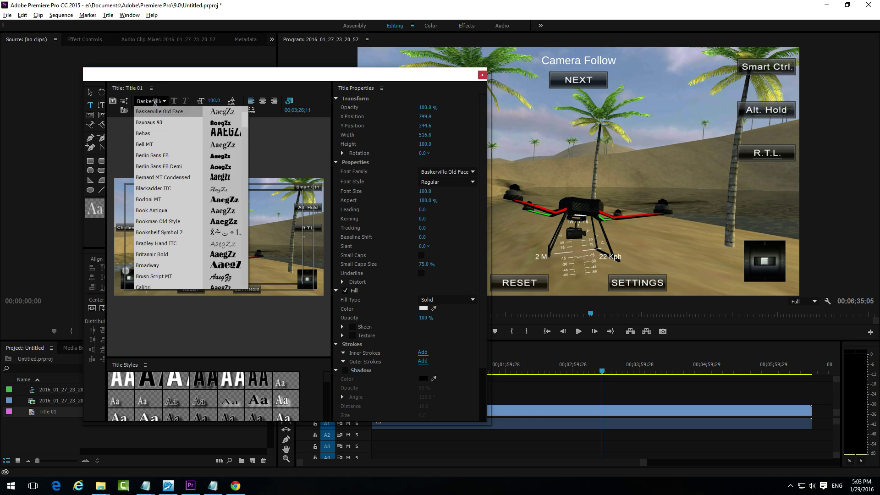
click(157, 141)
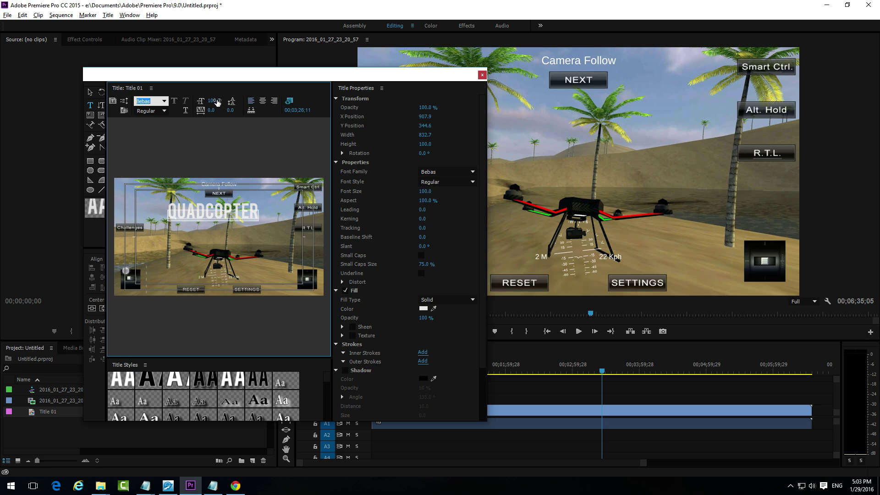
click(217, 102)
drag(212, 101, 198, 100)
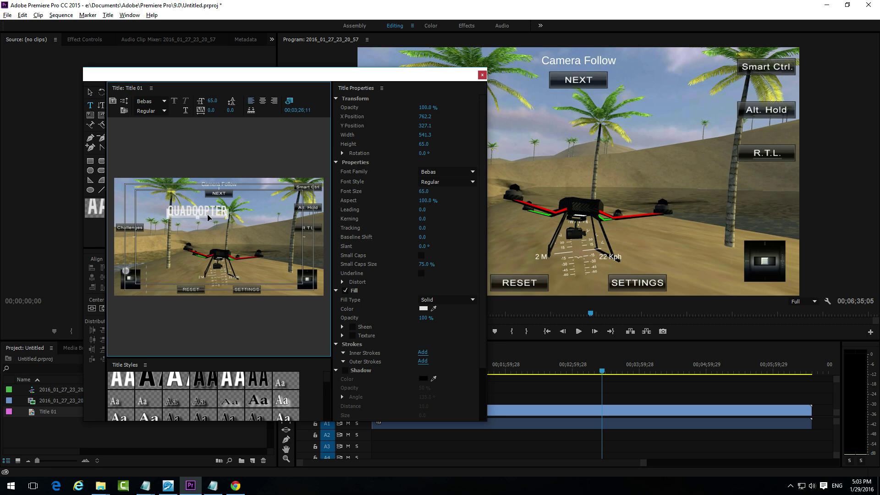
drag(221, 225, 236, 235)
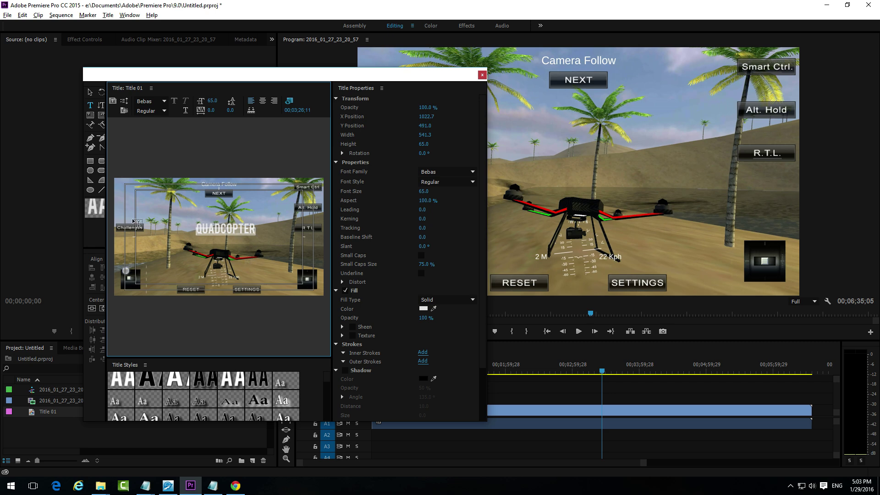
- Draw a rectangle of about 728 by 232 covering the QUADCOPTER text
click(93, 164)
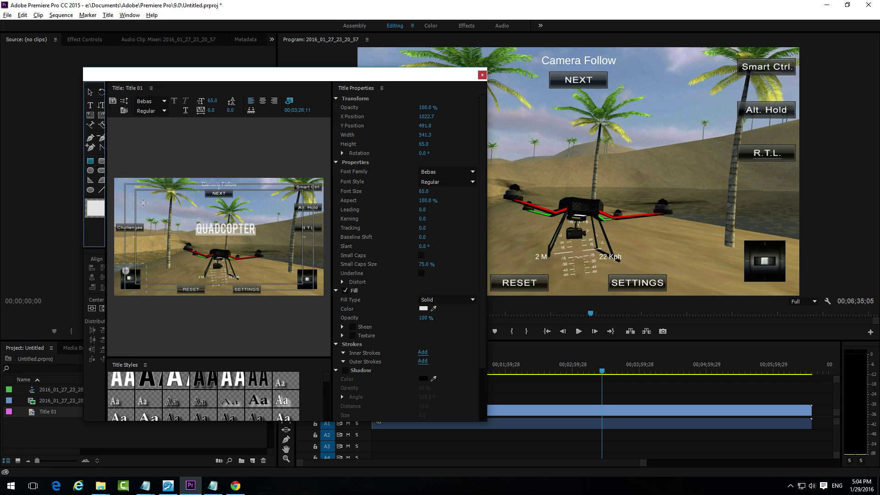
drag(187, 216, 266, 242)
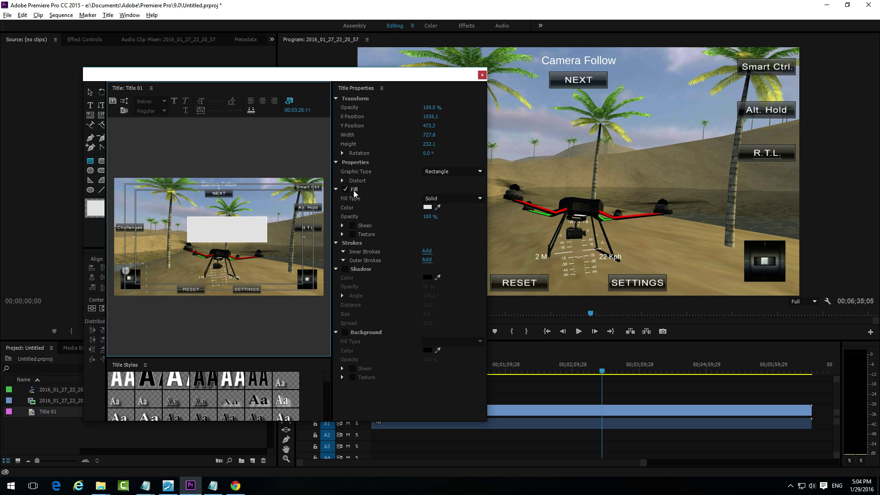
- Change the rectangle's fill colour to black (000000) and select it
click(430, 210)
drag(411, 238, 462, 196)
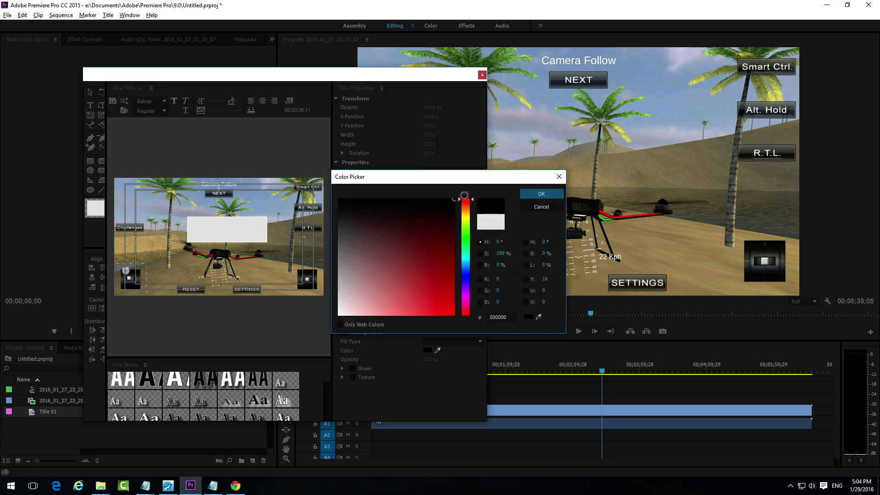
click(541, 193)
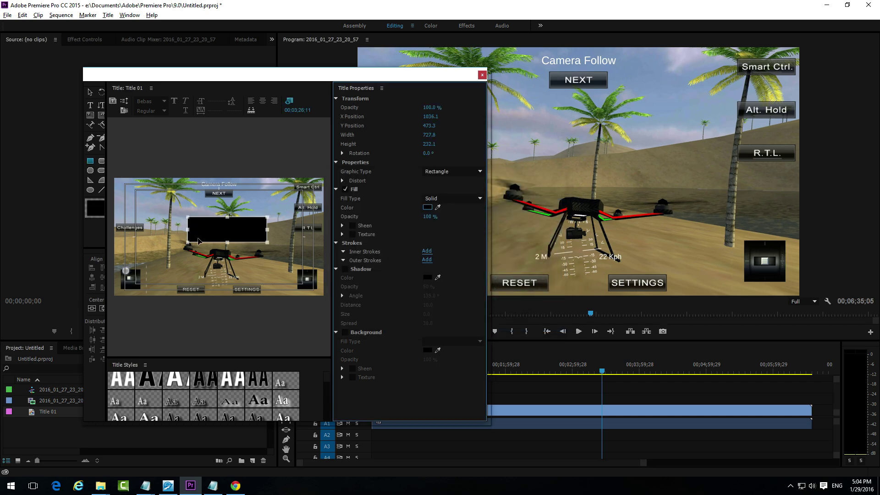
click(198, 239)
- Send the black rectangle to the back, behind the QUADCOPTER text
right_click(210, 232)
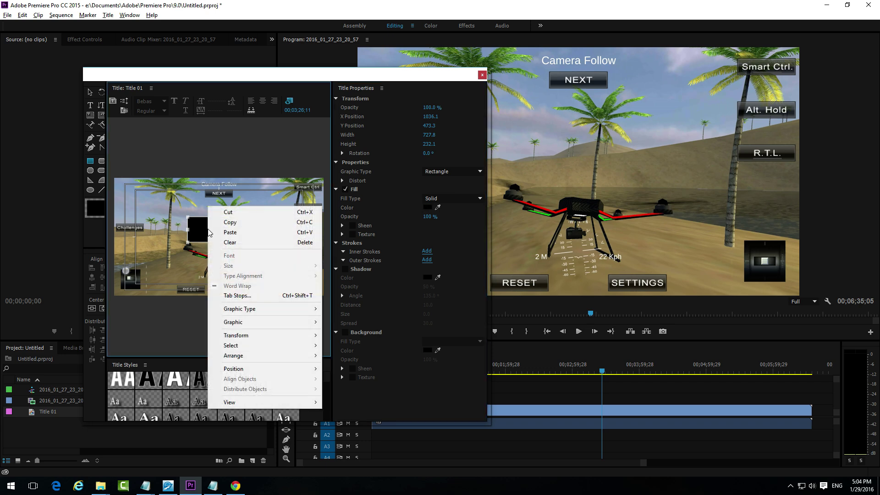
mouse_move(230, 356)
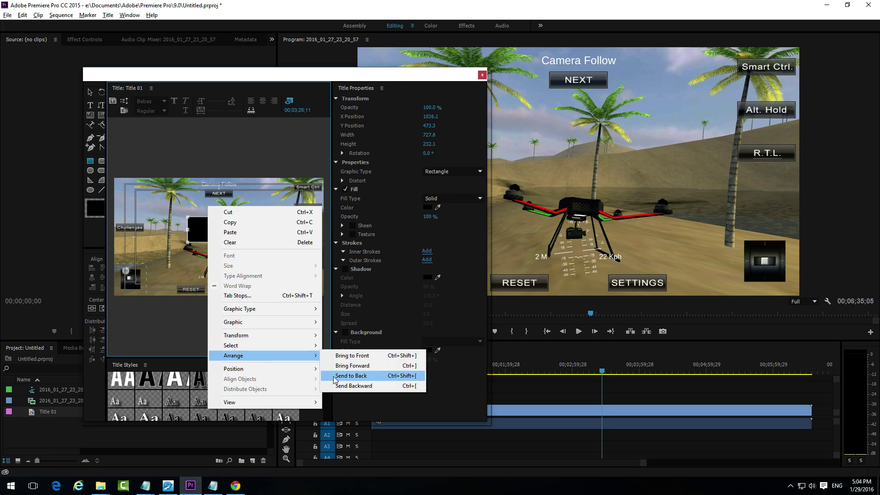
click(350, 376)
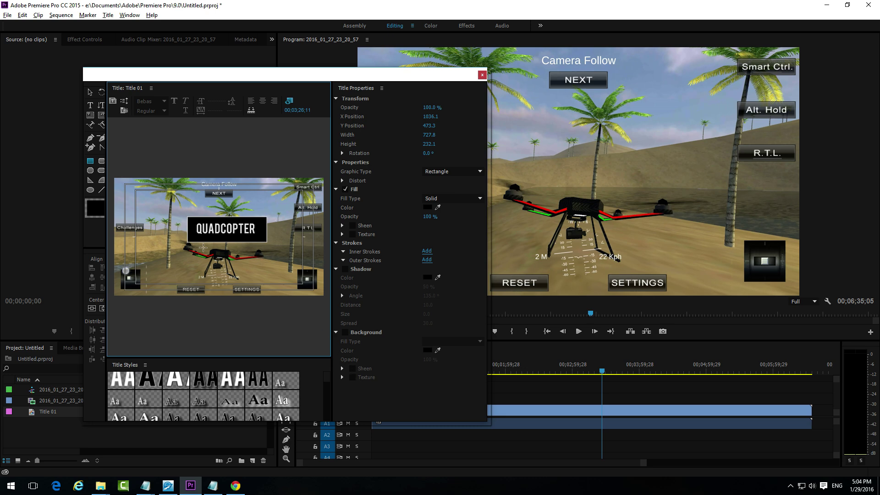
click(206, 237)
- Select the black box and set its fill opacity to 90%
click(90, 92)
click(252, 241)
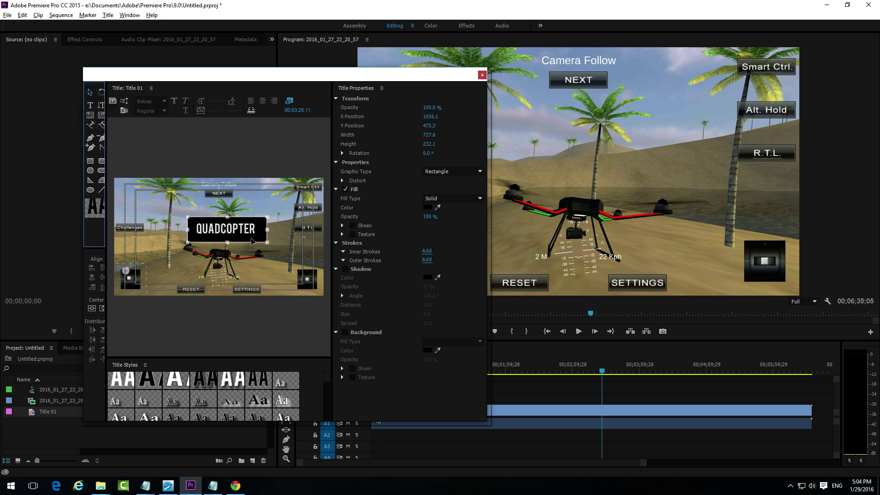
click(263, 245)
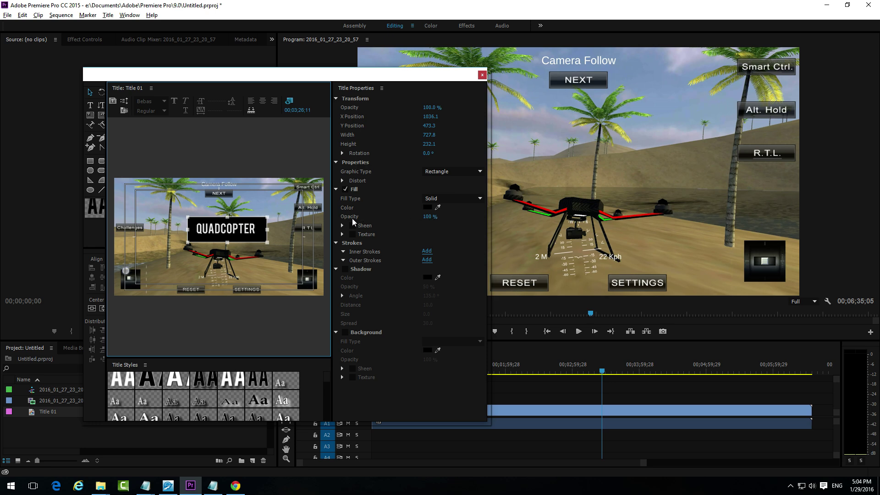
click(433, 218)
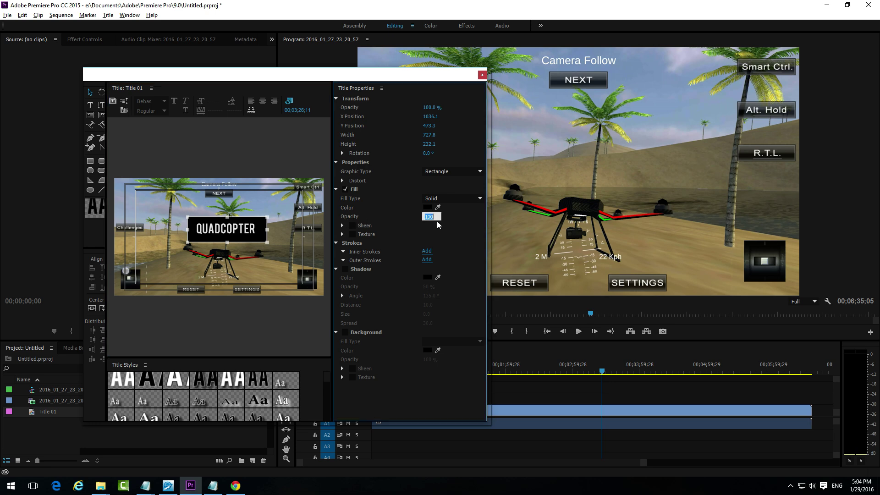
text(90)
key(Return)
- Close the titler and place Title 01 above the drone clip at the playhead
click(482, 75)
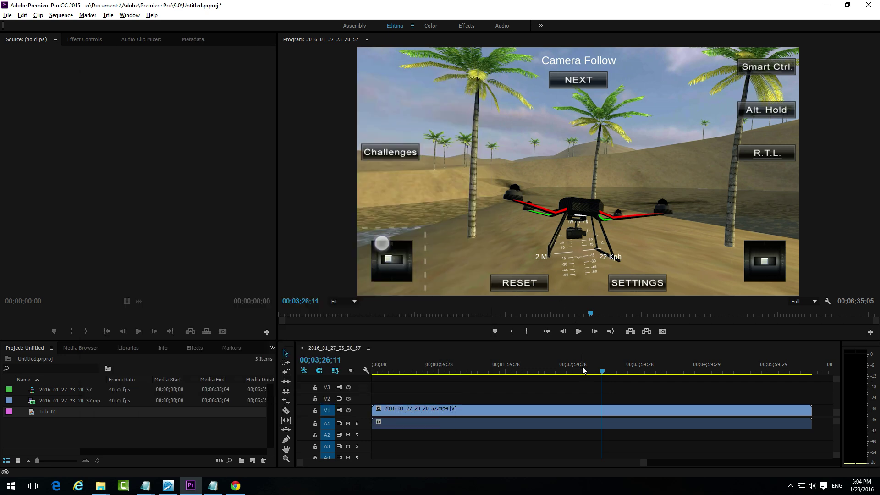
click(51, 412)
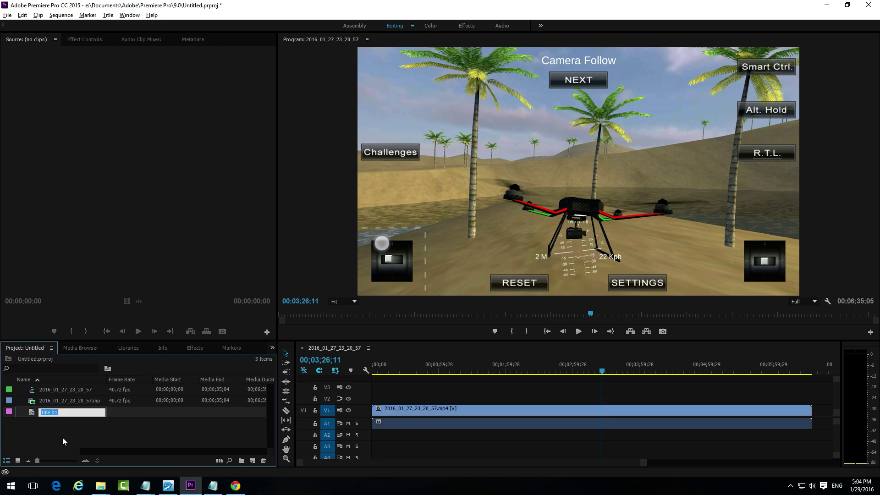
click(58, 423)
drag(51, 411, 605, 399)
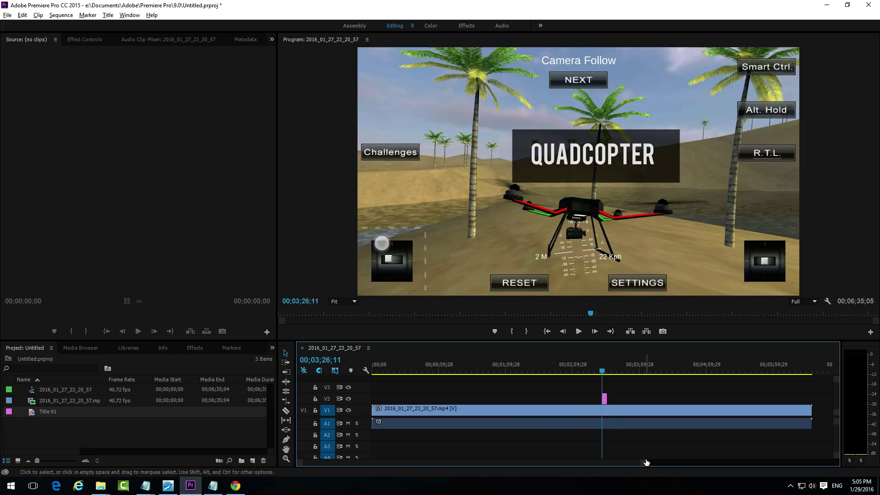
- Preview the QUADCOPTER overlay playing over the drone footage
drag(644, 463, 537, 463)
click(584, 369)
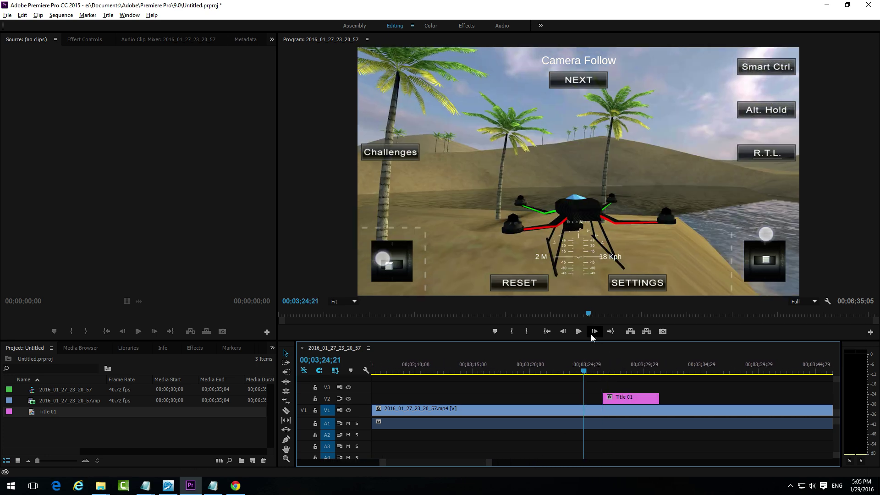
click(579, 332)
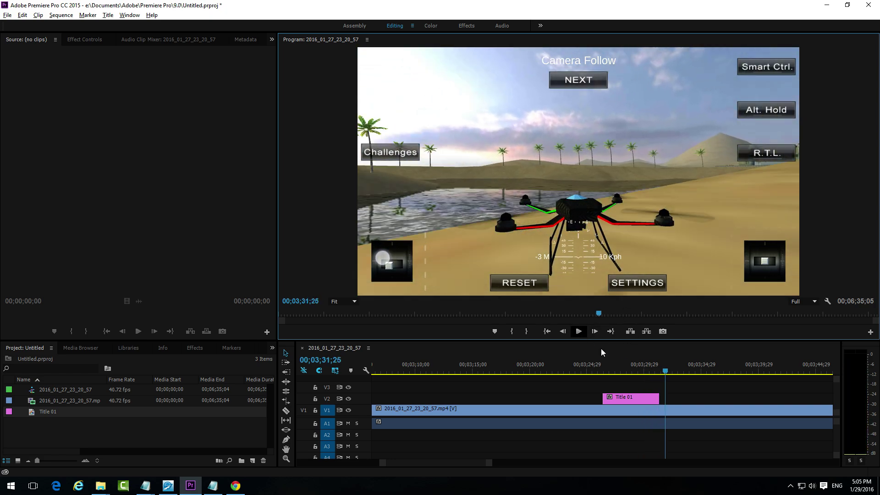
- Stop playback and reopen Title 01 in the title designer
key(space)
click(617, 366)
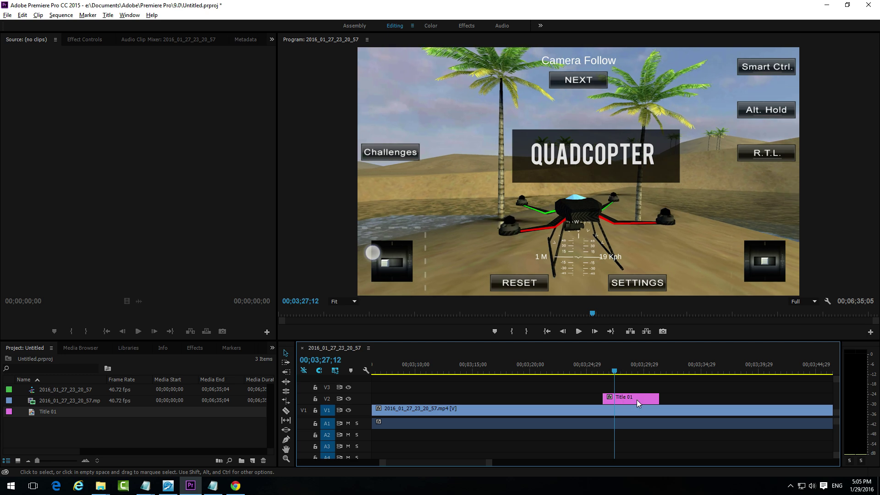
double_click(630, 399)
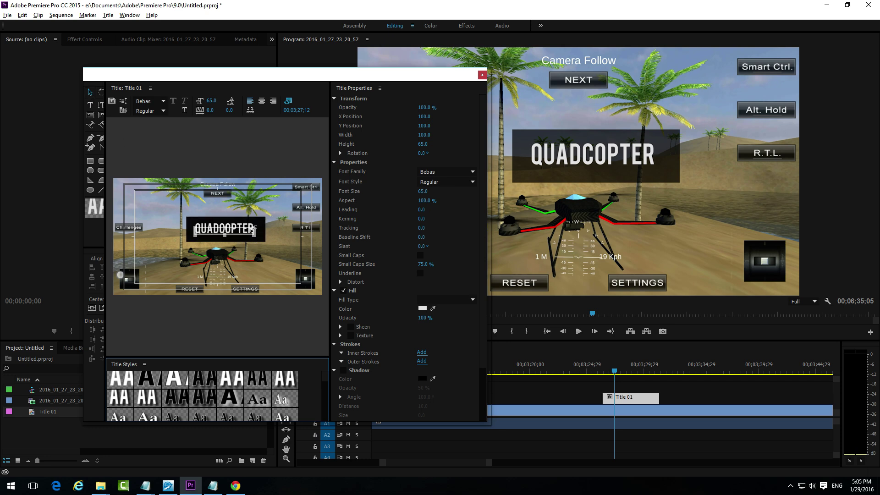
- Move the box and text together up-left to about X 955.9, Y 452.2
click(263, 223)
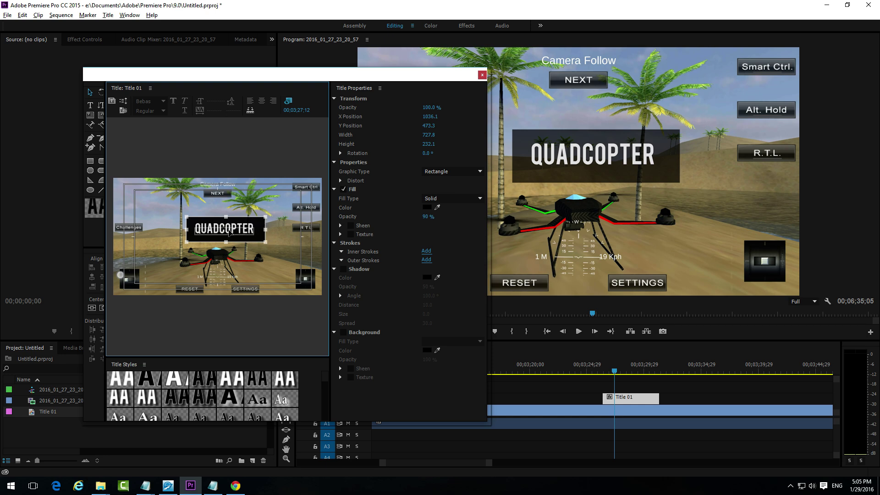
shift+click(228, 232)
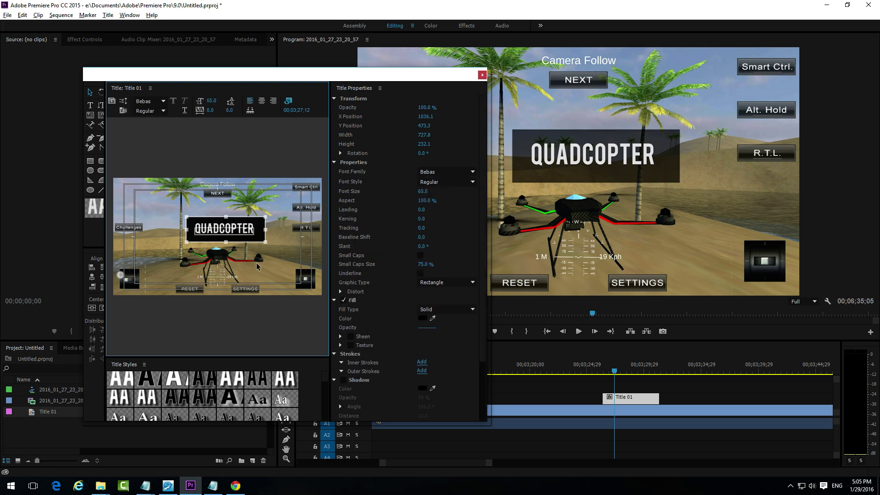
drag(259, 240, 249, 238)
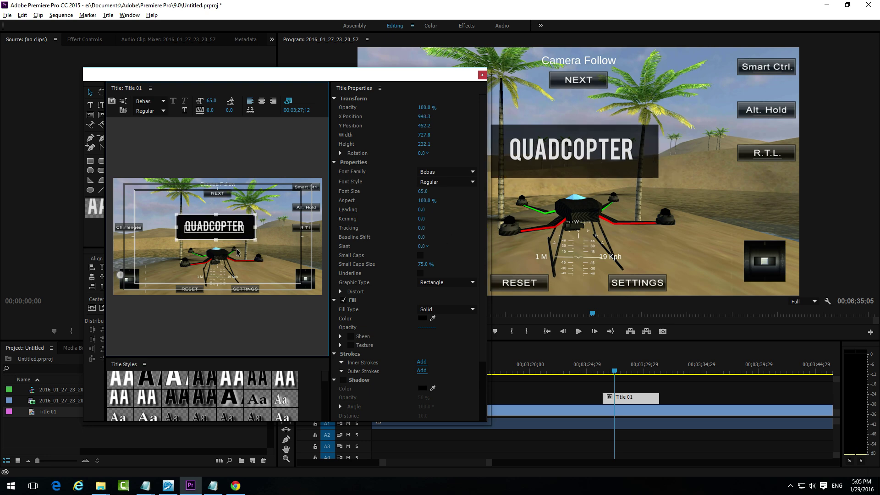
drag(236, 239, 240, 239)
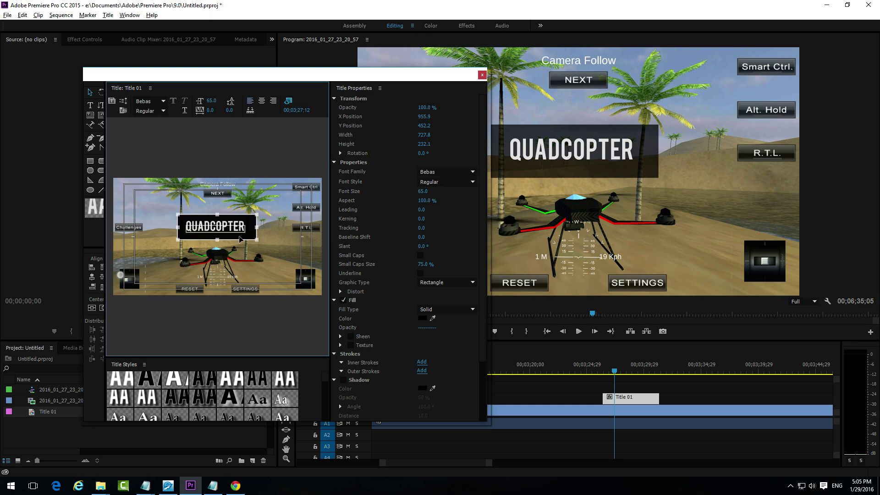
click(482, 76)
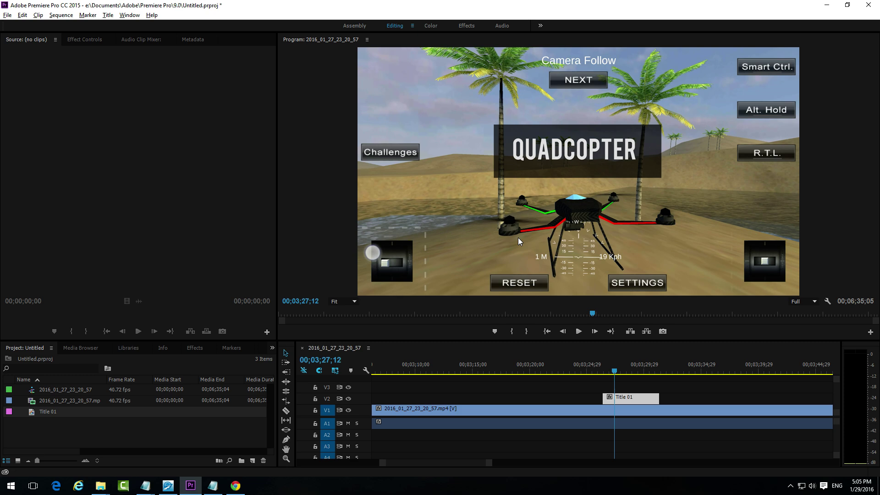
click(589, 364)
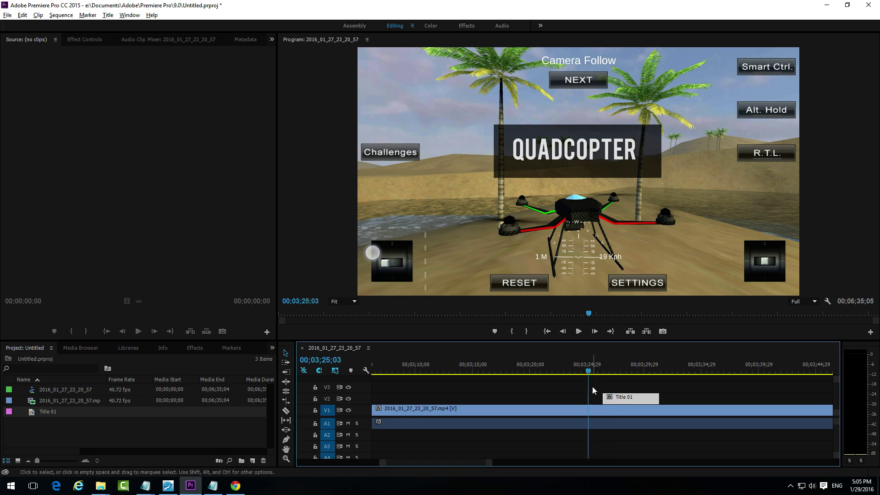
click(579, 331)
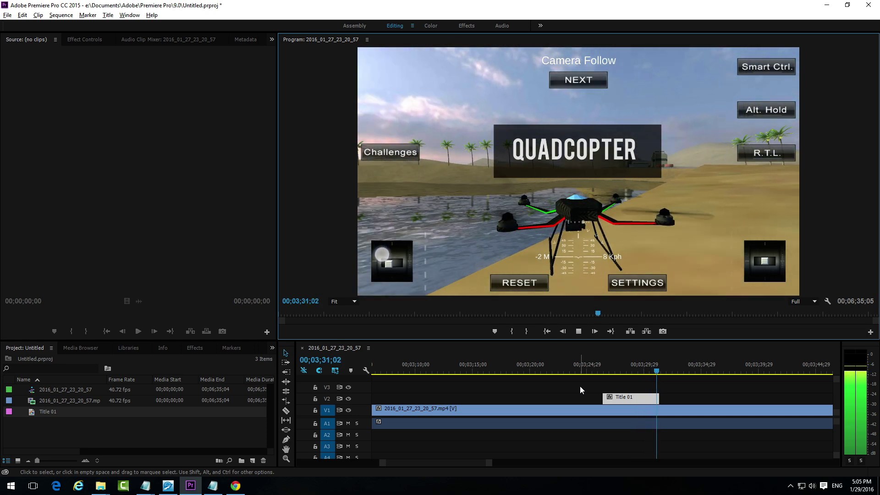
click(592, 370)
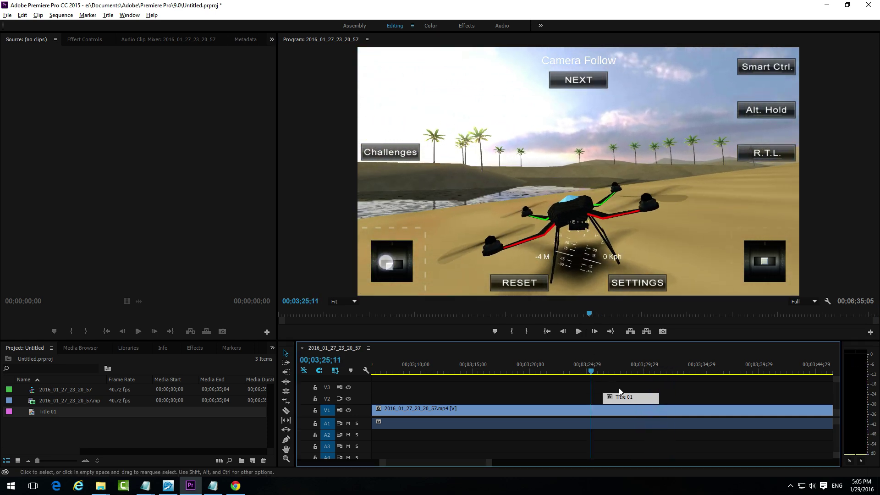